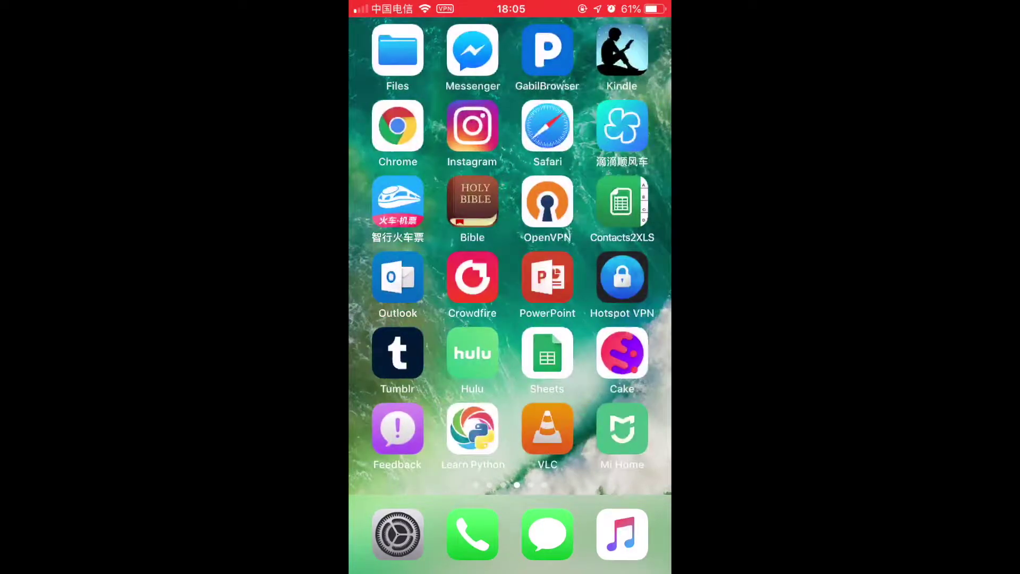
Launch Safari showing the TinEye reverse image search page at tineye.com
click(547, 125)
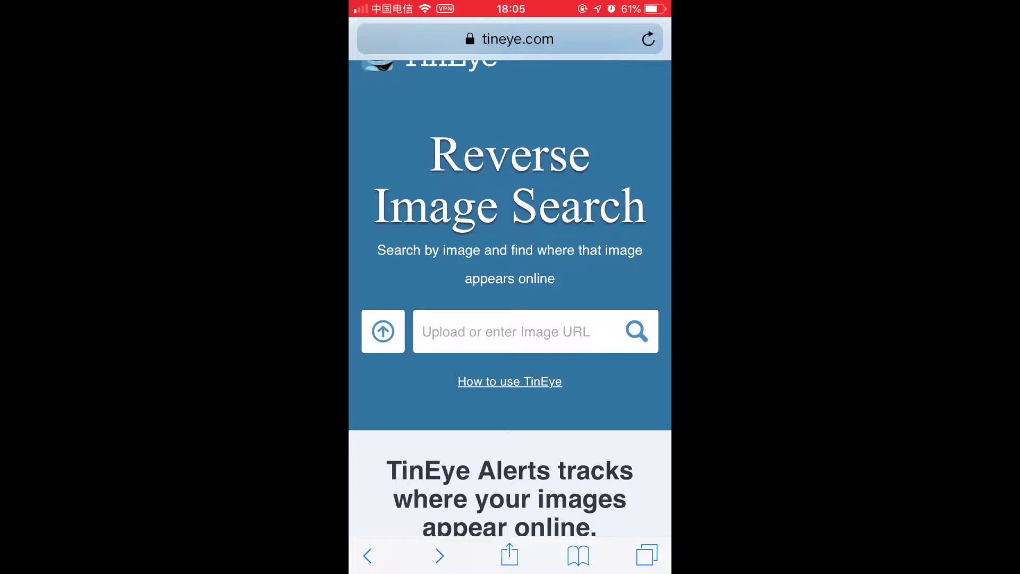
scroll(510, 279, up, 1)
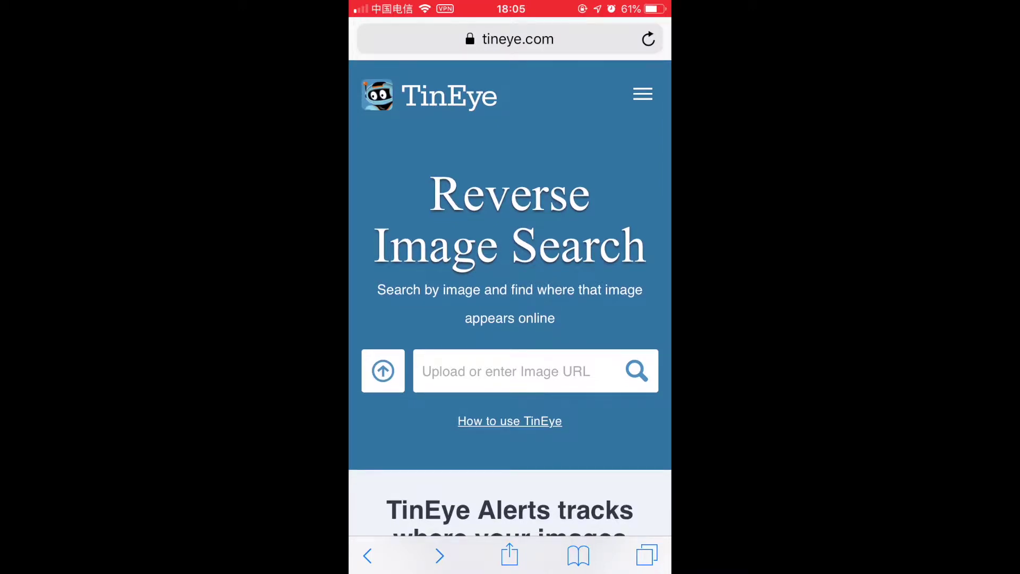
scroll(510, 318, down, 1)
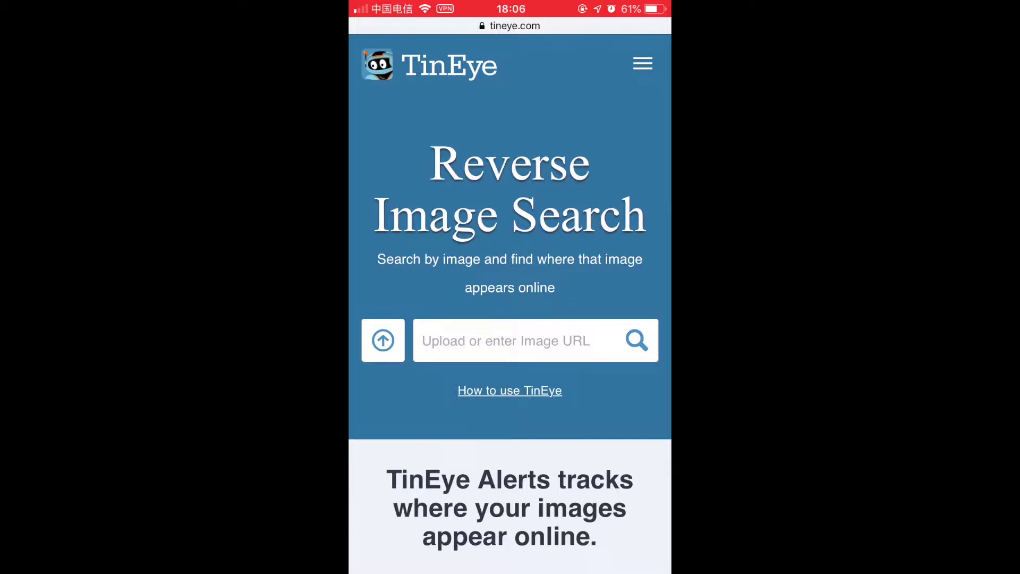
scroll(510, 319, down, 1)
Bring up TinEye's upload sheet offering Take Photo, Photo Library and Browse
click(382, 318)
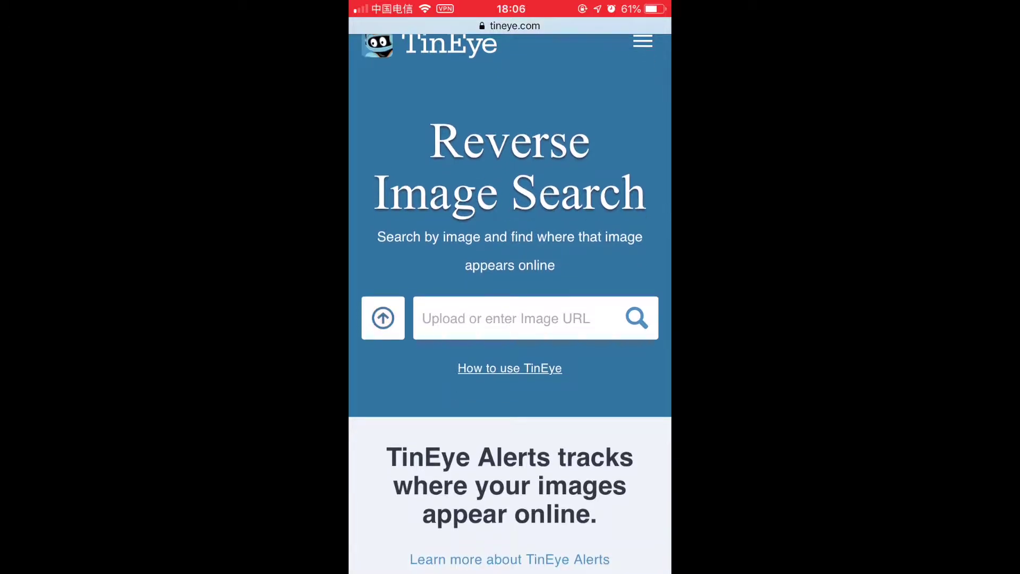
click(509, 544)
click(382, 317)
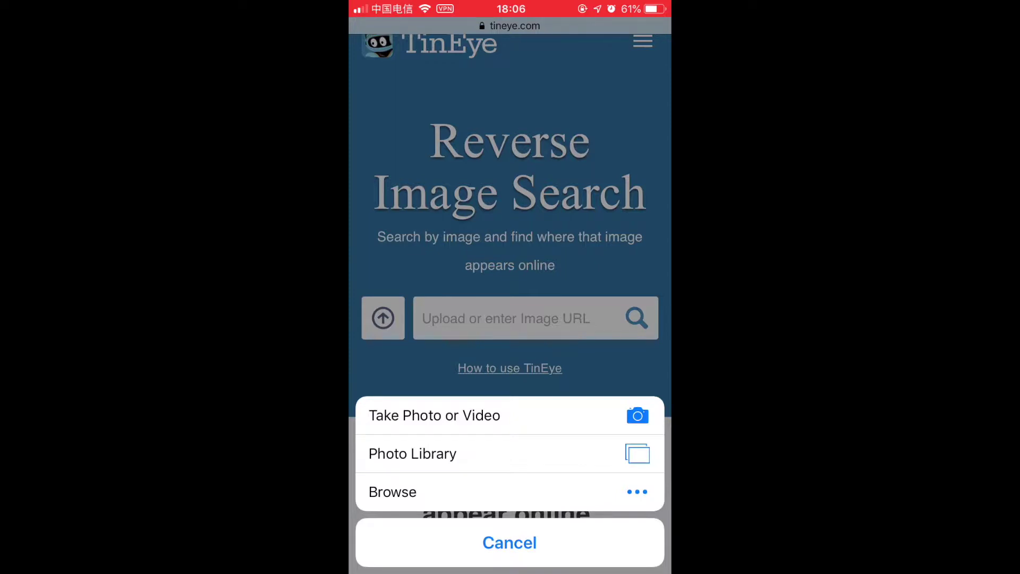
Reverse search a photo from the Photo Library on TinEye, getting 4 matching results
click(412, 453)
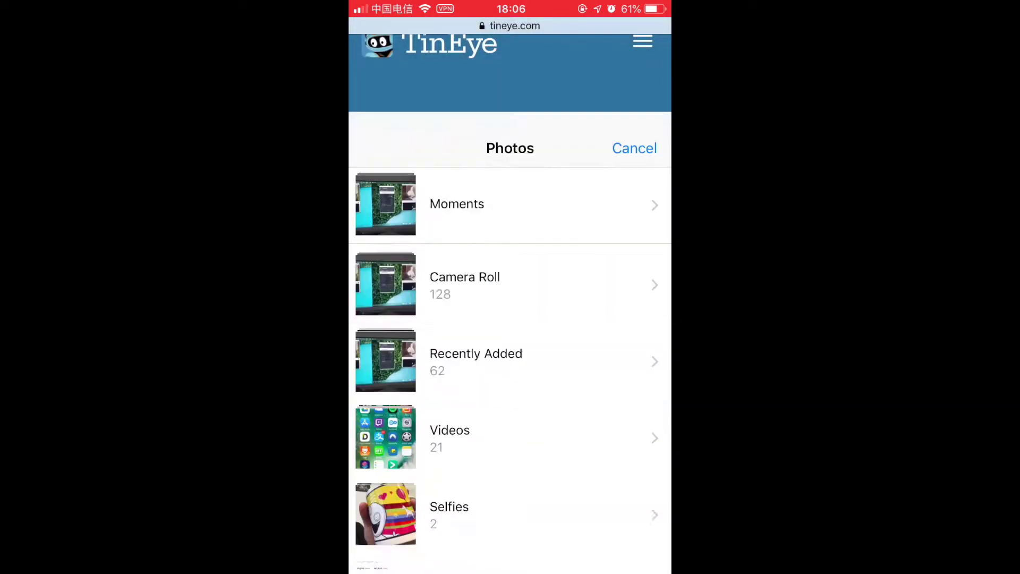
scroll(510, 319, down, 5)
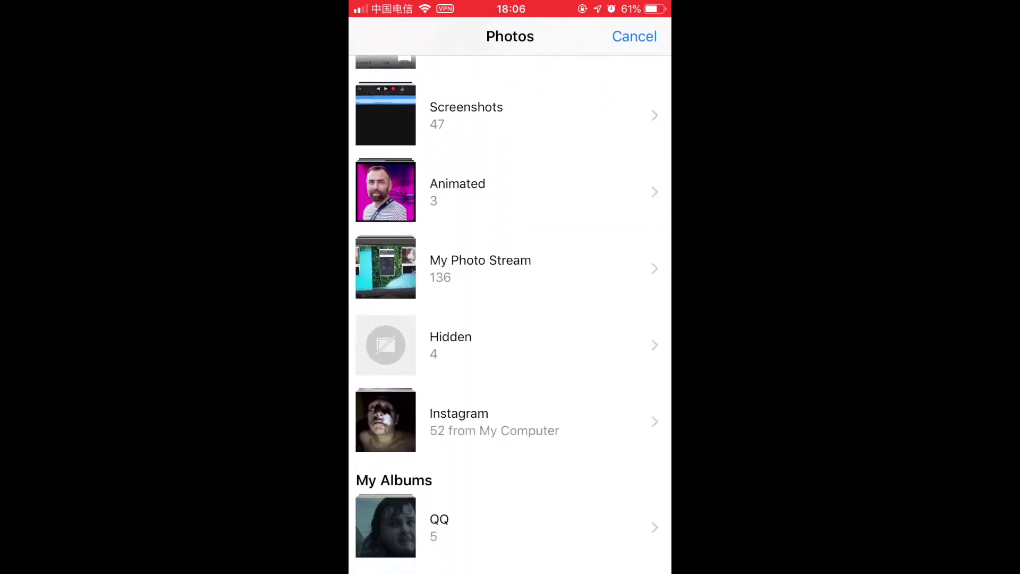
click(510, 423)
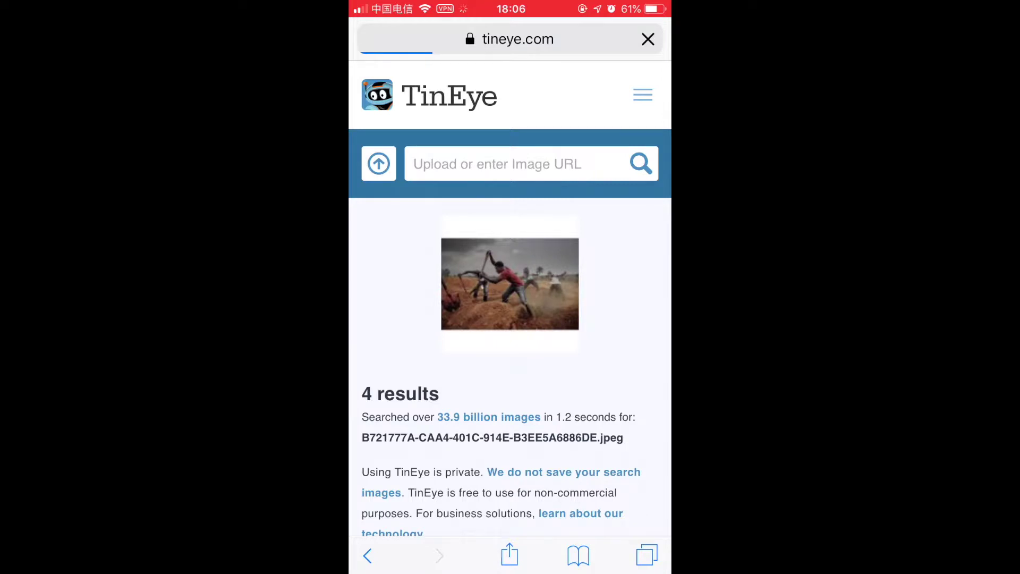
scroll(510, 287, down, 10)
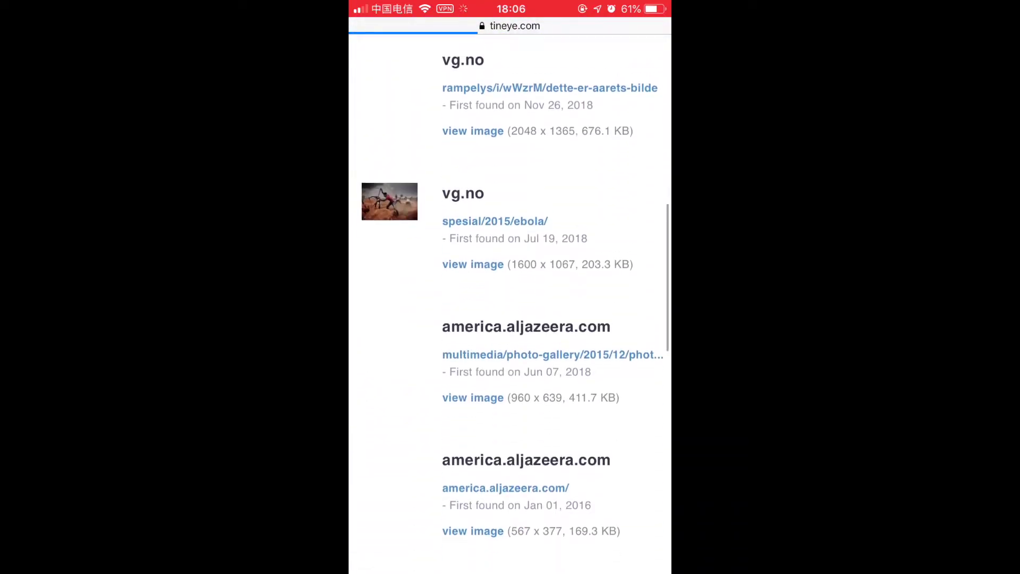
scroll(511, 287, down, 3)
scroll(509, 287, down, 2)
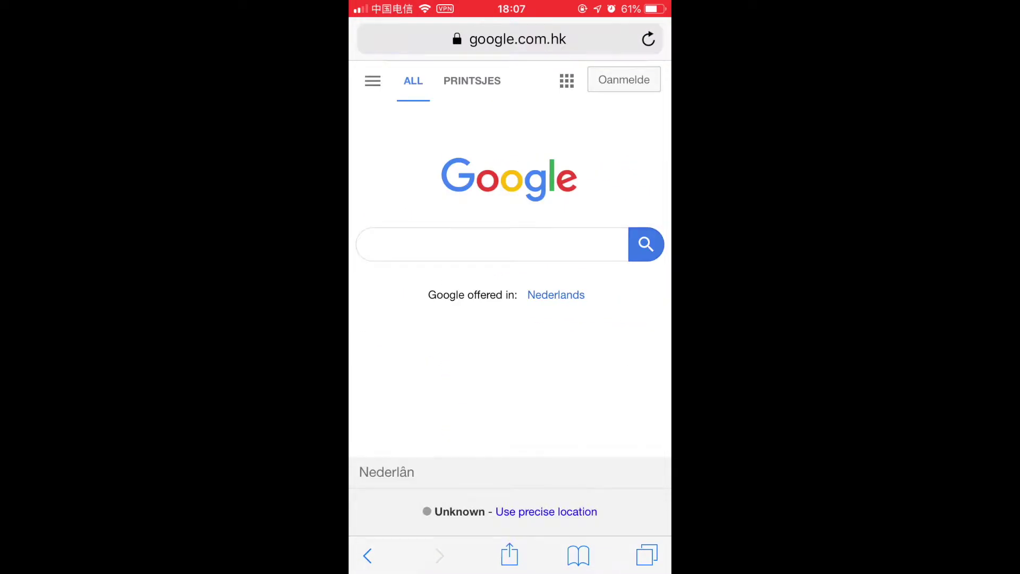
Request the desktop version of Google via the Share sheet to reach Search by image
click(510, 556)
drag(622, 454, 400, 454)
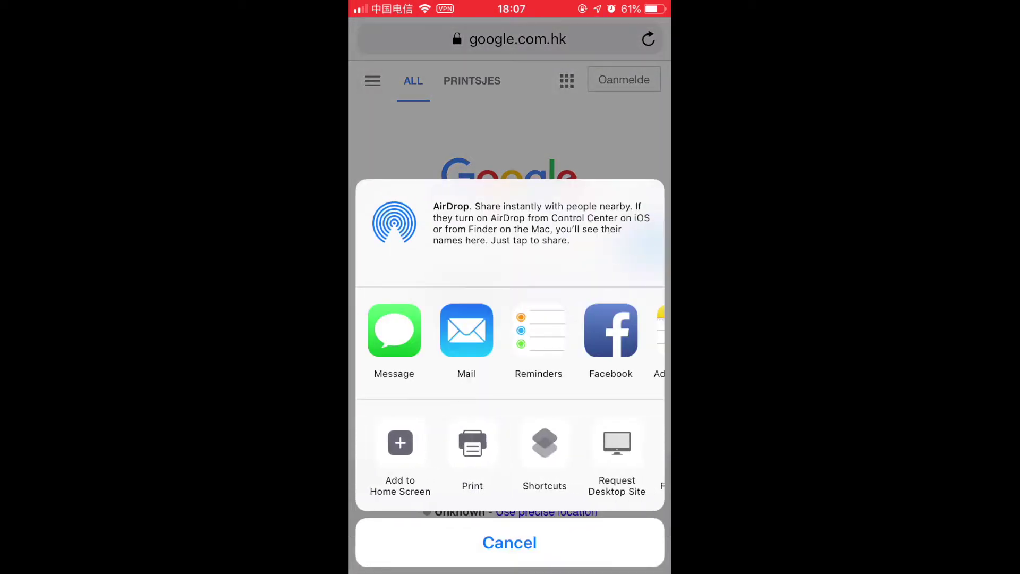
drag(574, 454, 470, 454)
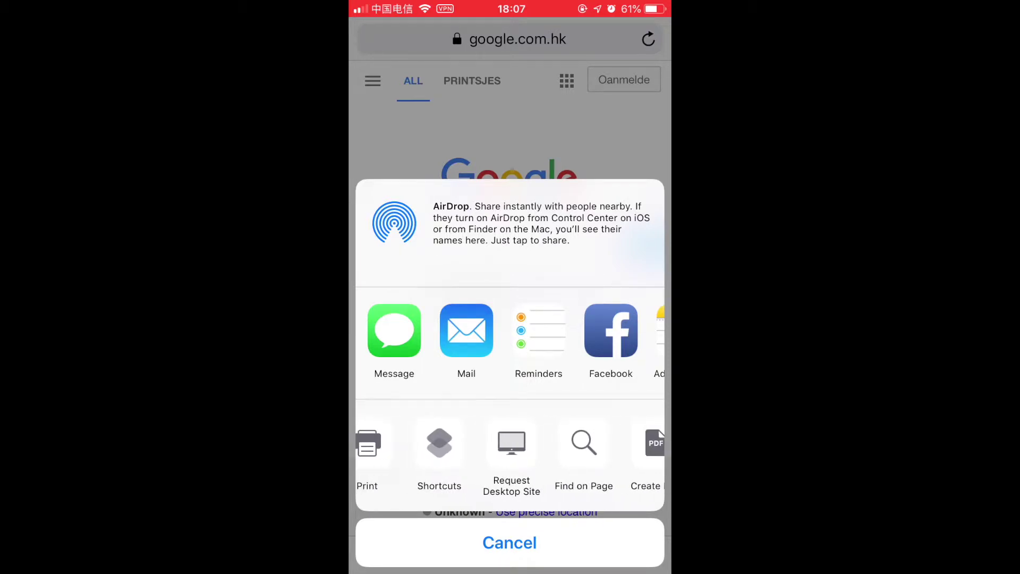
click(511, 447)
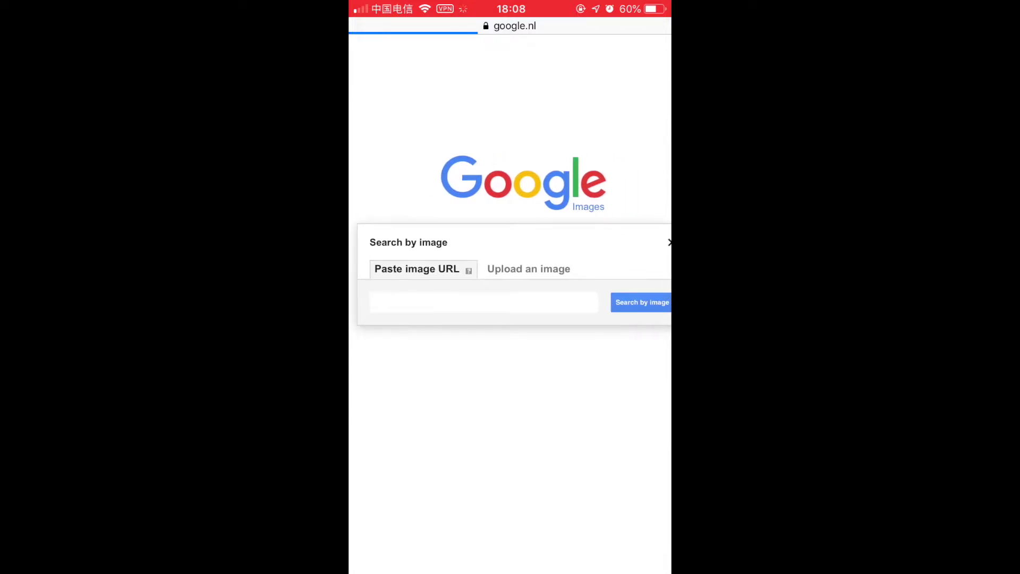
Start a Google Images upload from the Photo Library, cancel the picker and return Home
click(528, 269)
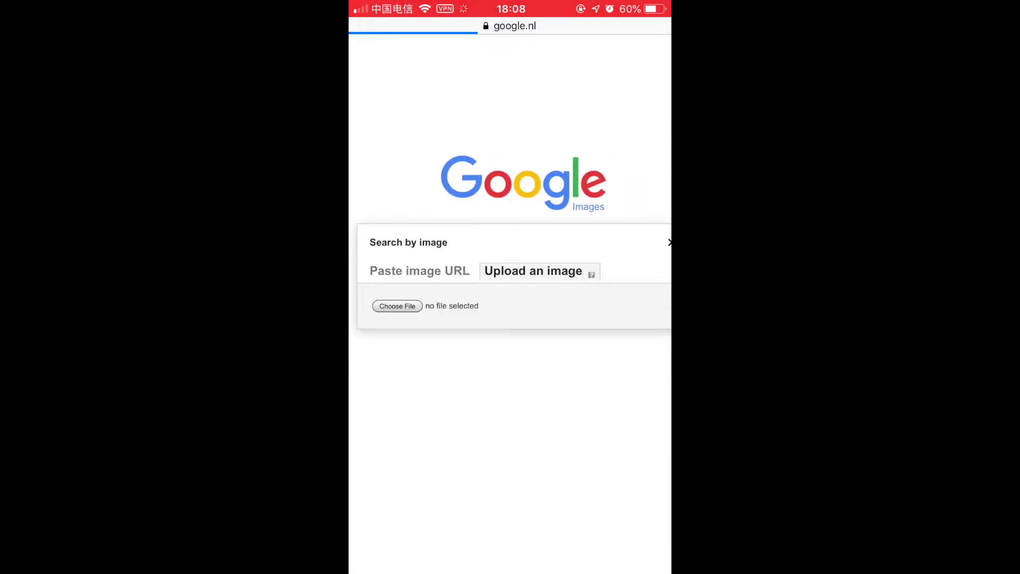
click(397, 306)
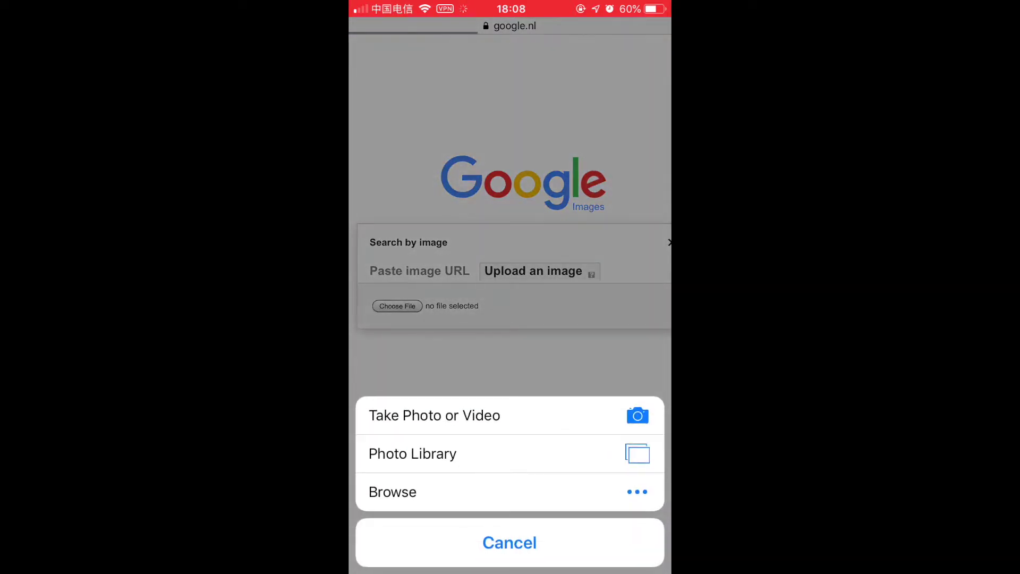
click(509, 541)
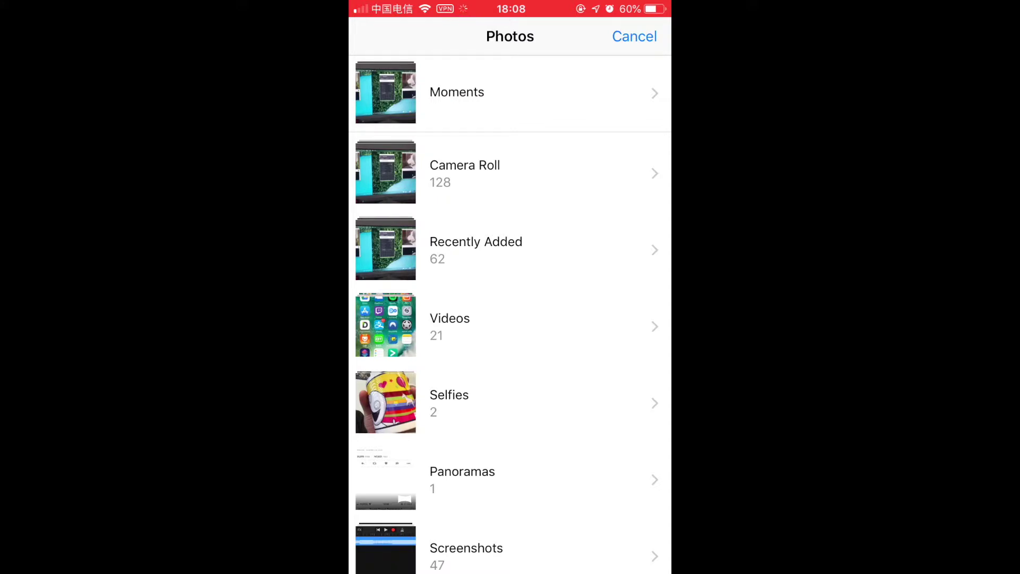
scroll(510, 318, down, 2)
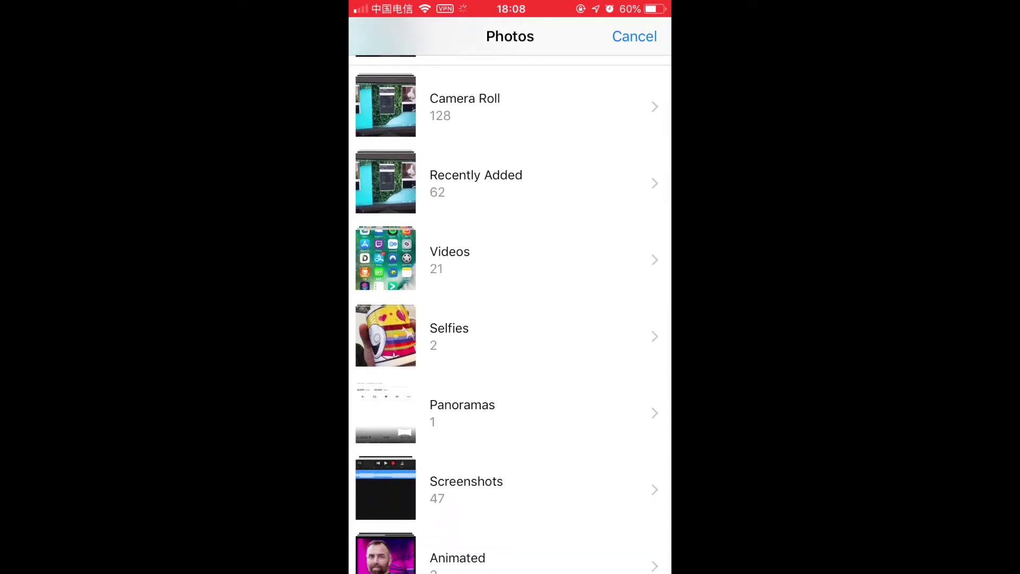
click(634, 35)
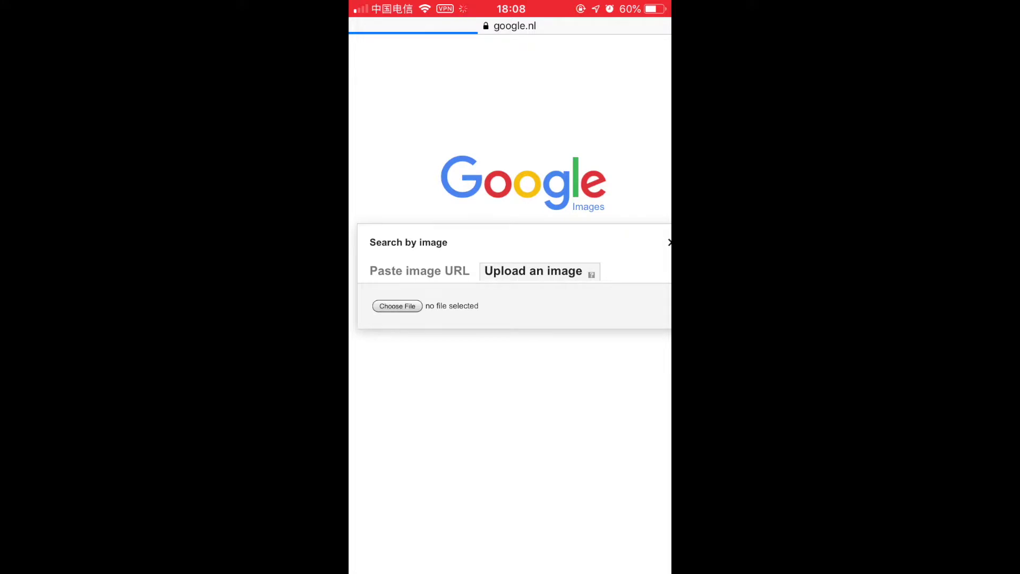
key(super)
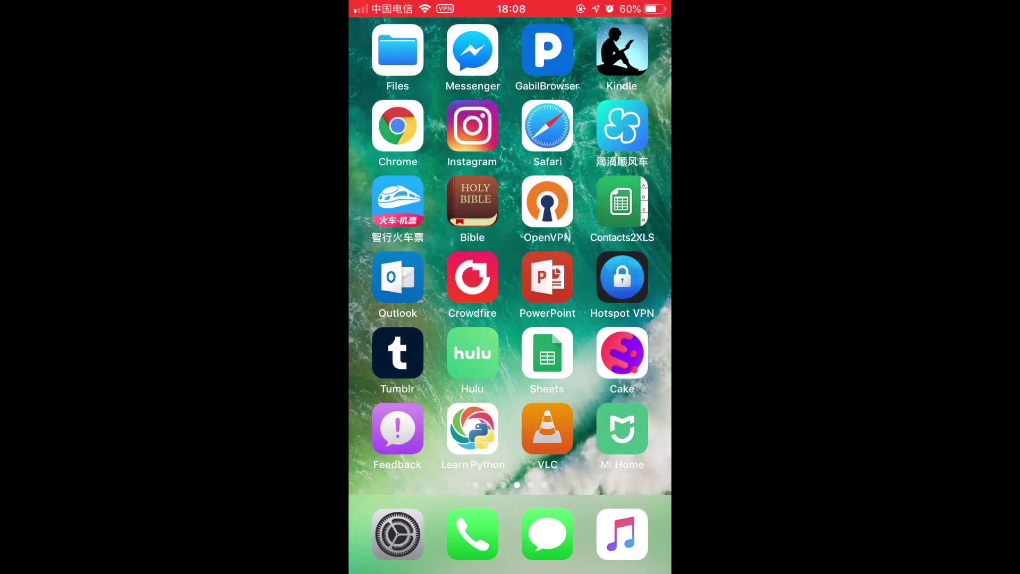
Swipe to the next home screen page toward the Shortcuts app
drag(606, 319, 415, 319)
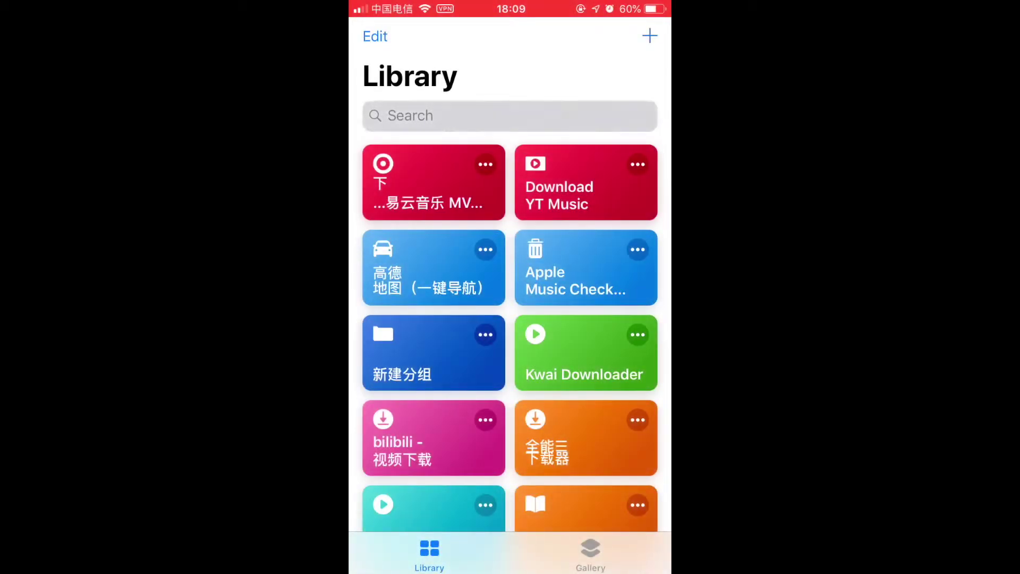
text(search)
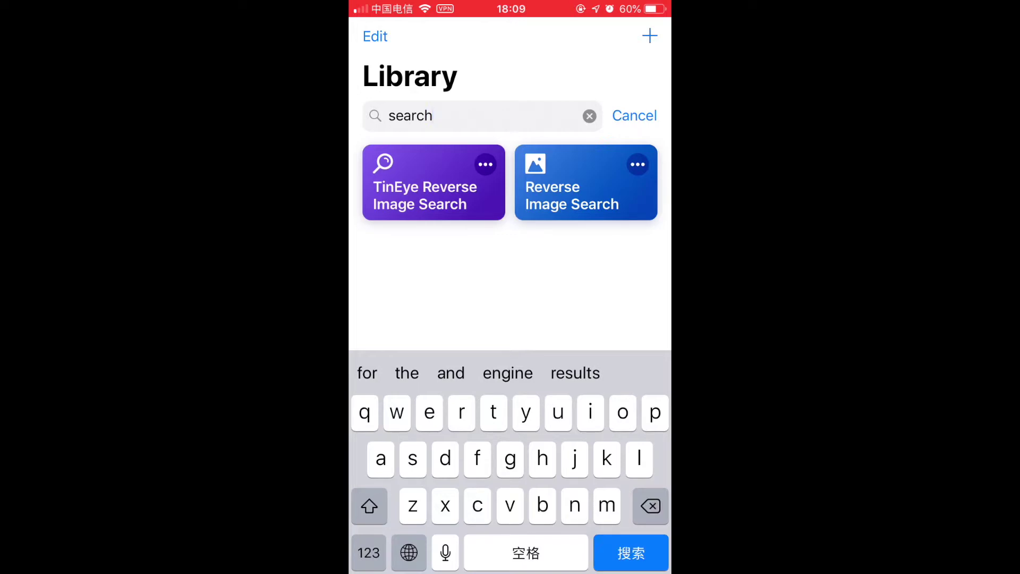
Share the Dubai aerial photo from the Instagram album in Photos to Shortcuts
click(547, 50)
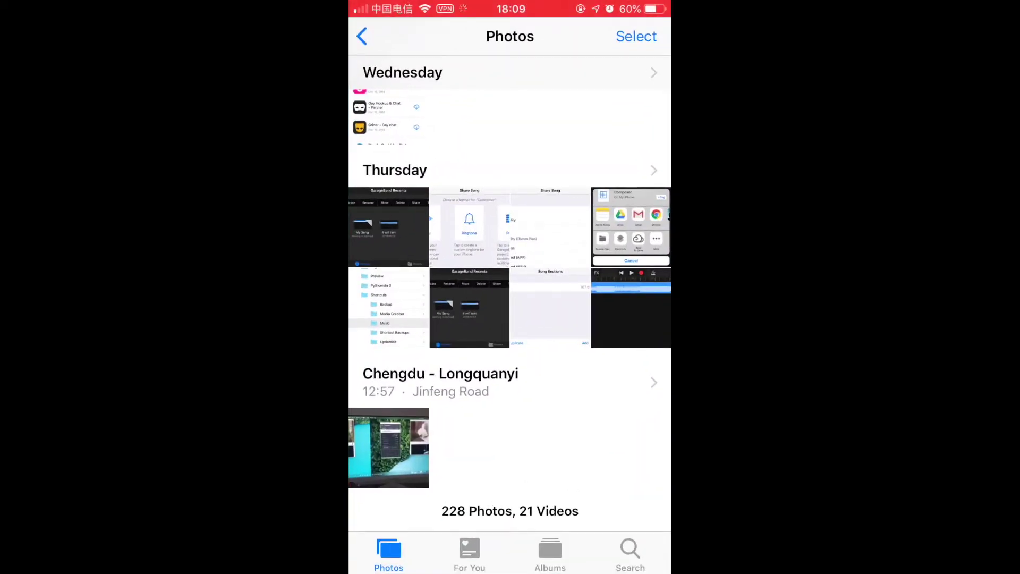
click(550, 553)
click(435, 405)
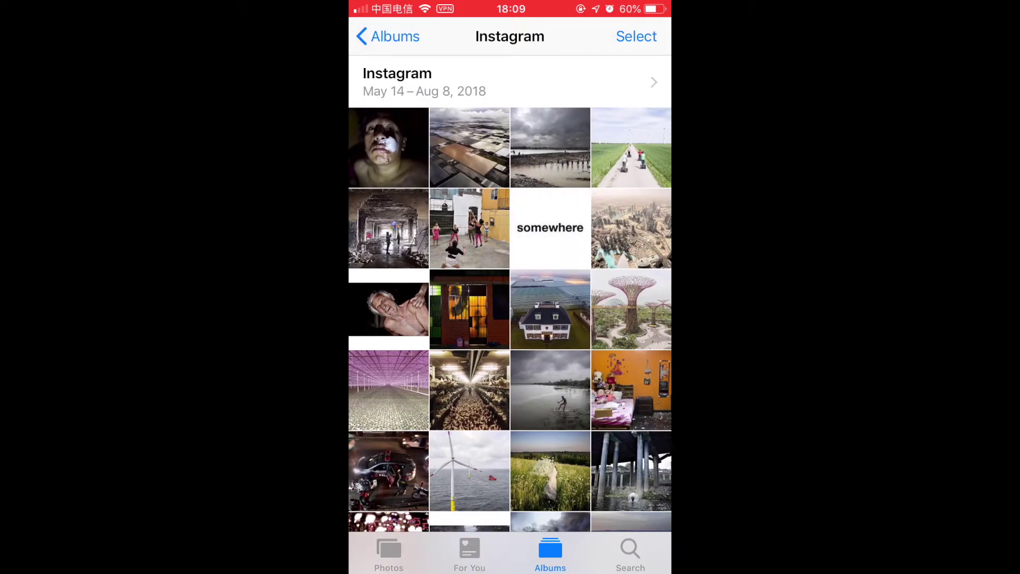
click(630, 228)
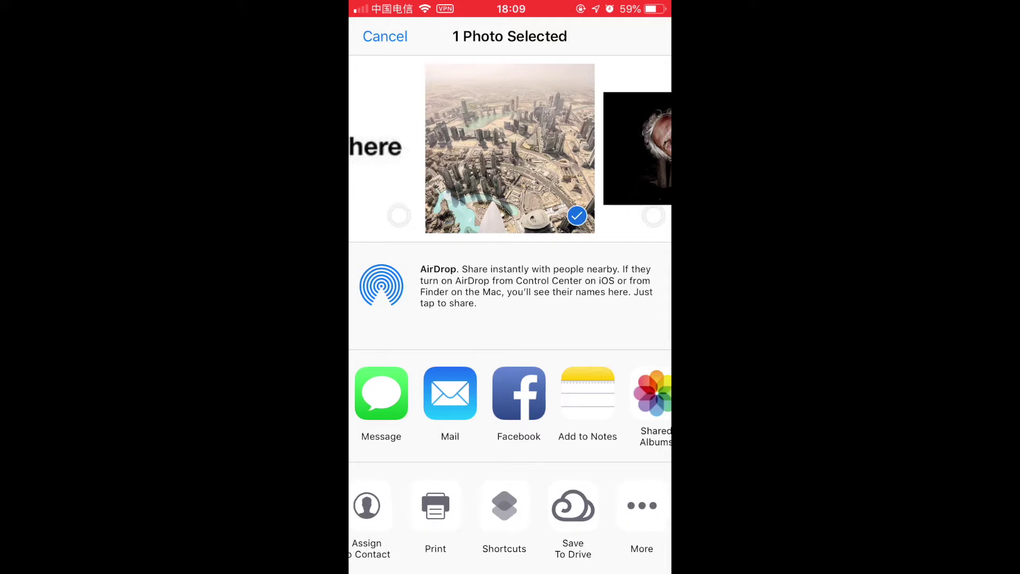
click(501, 506)
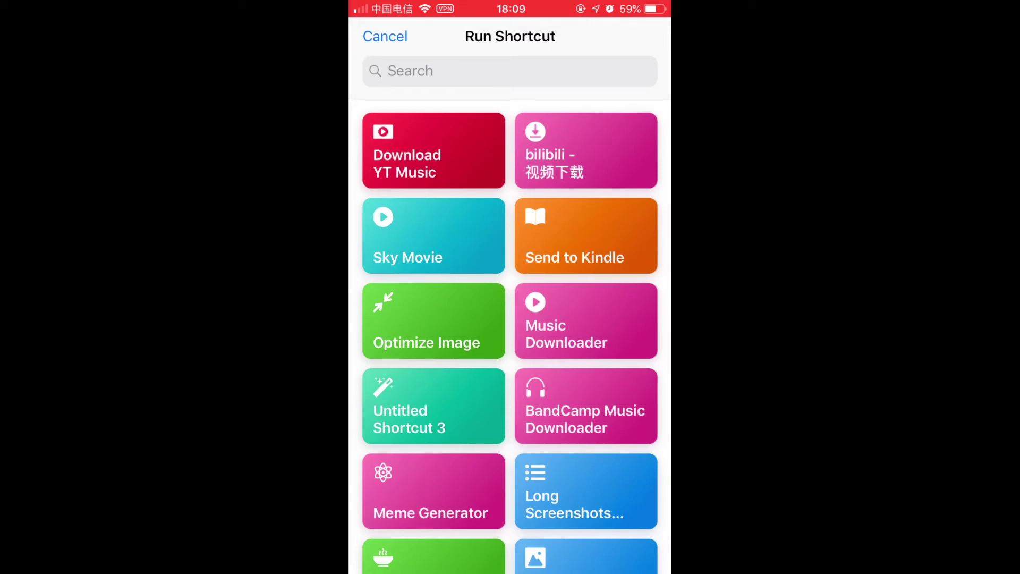
Find and run the Reverse Image Search shortcut on the shared Dubai photo
click(510, 70)
text(se)
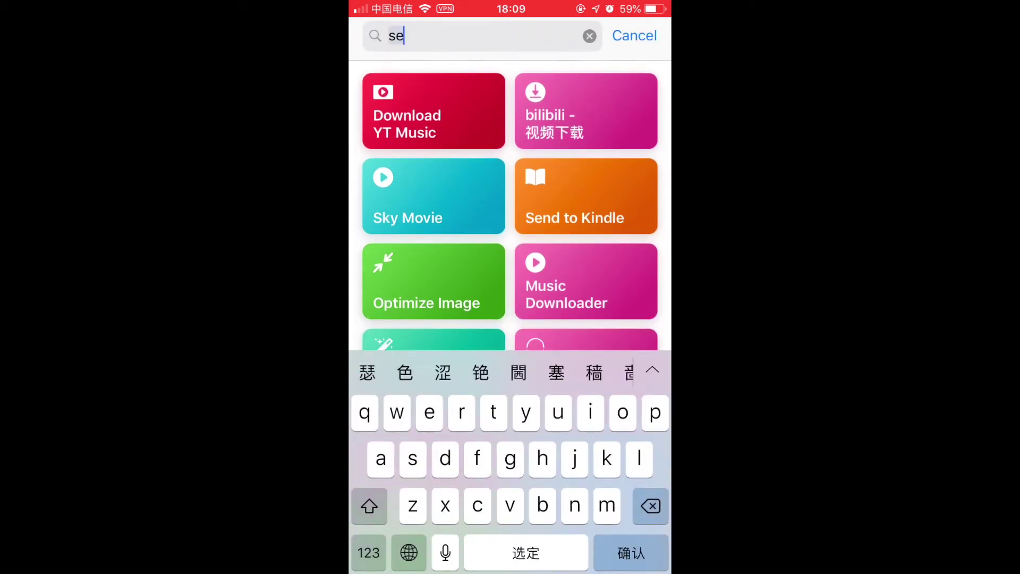
text(arch)
key(Return)
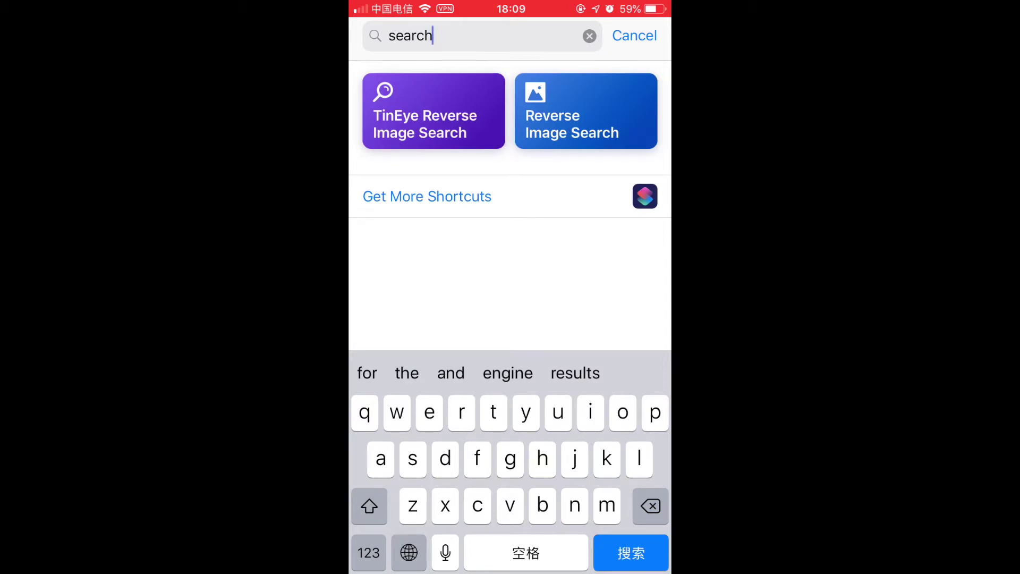
click(586, 111)
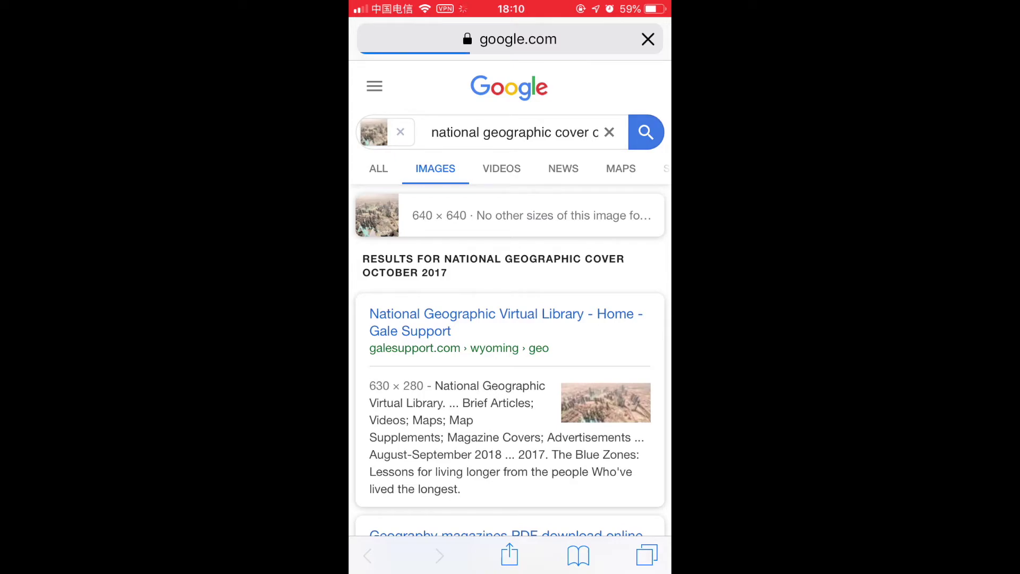
scroll(510, 319, down, 10)
scroll(510, 318, down, 5)
scroll(510, 319, down, 5)
scroll(510, 319, up, 5)
scroll(510, 319, up, 5)
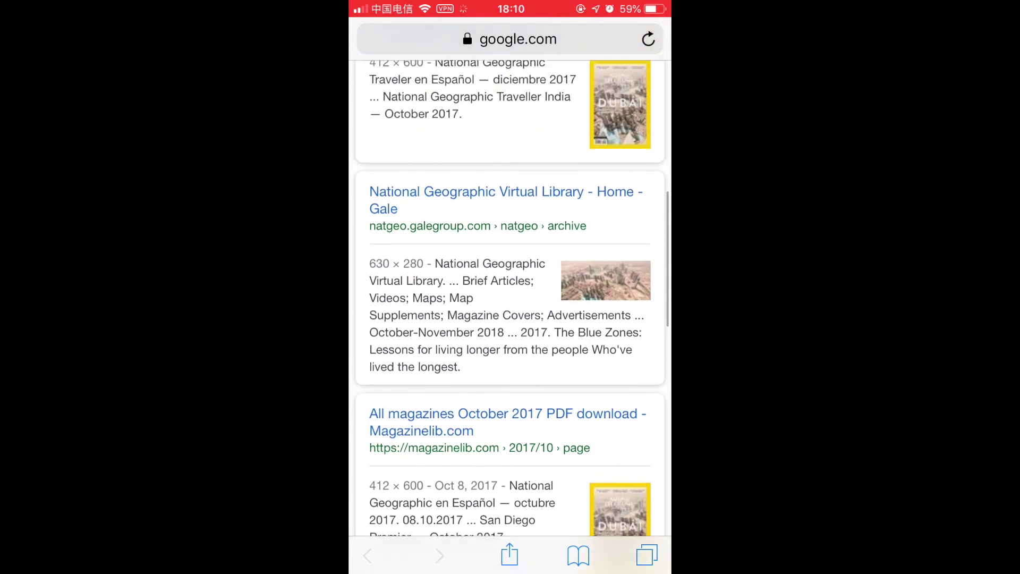
scroll(510, 320, up, 5)
Return to the home screen and reopen Shortcuts, still filtered to 'search'
key(super)
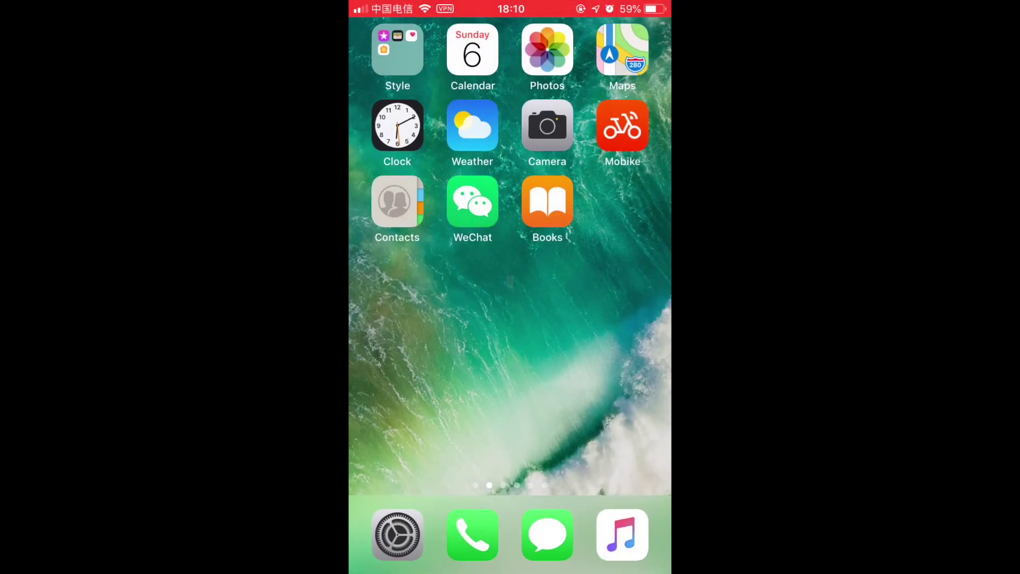
scroll(510, 287, right, 5)
scroll(510, 287, left, 5)
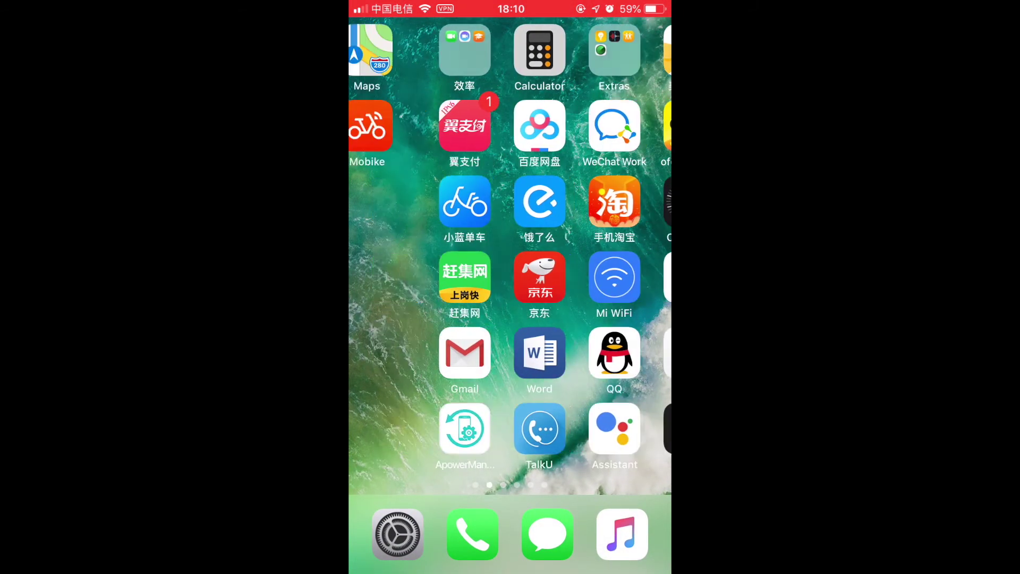
scroll(511, 286, left, 5)
scroll(511, 287, left, 5)
scroll(509, 287, right, 5)
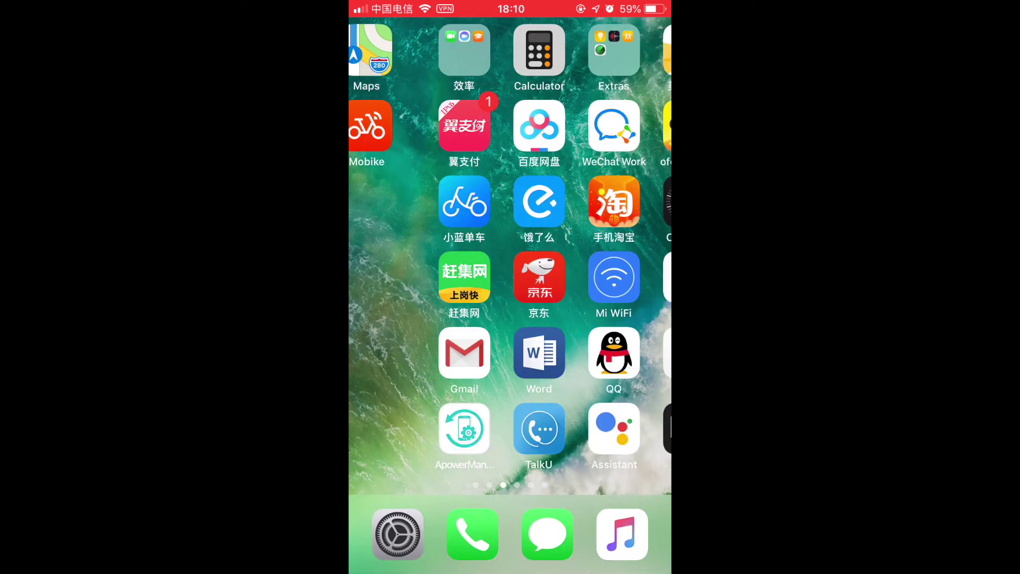
scroll(509, 287, right, 5)
scroll(511, 287, right, 5)
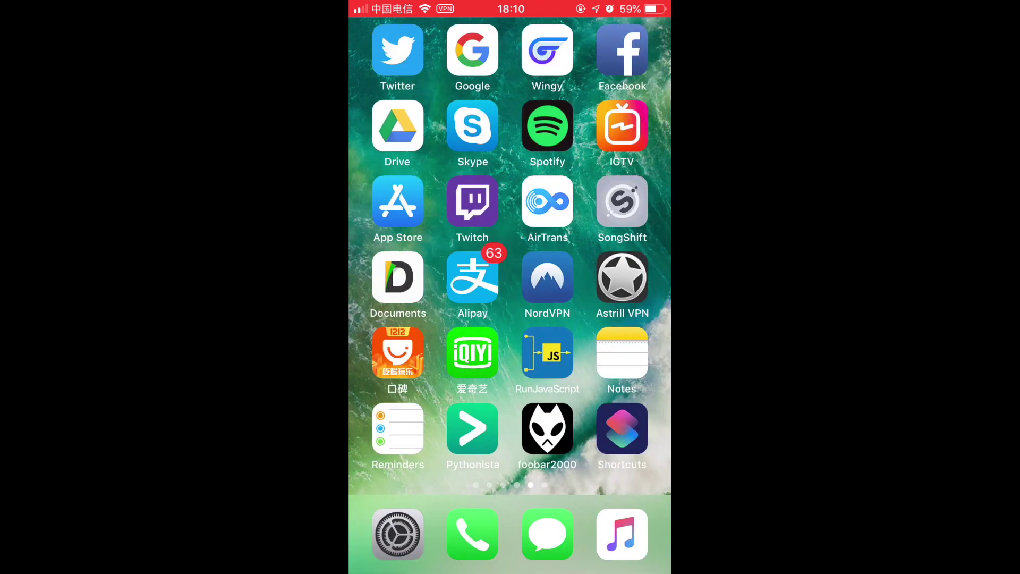
click(621, 428)
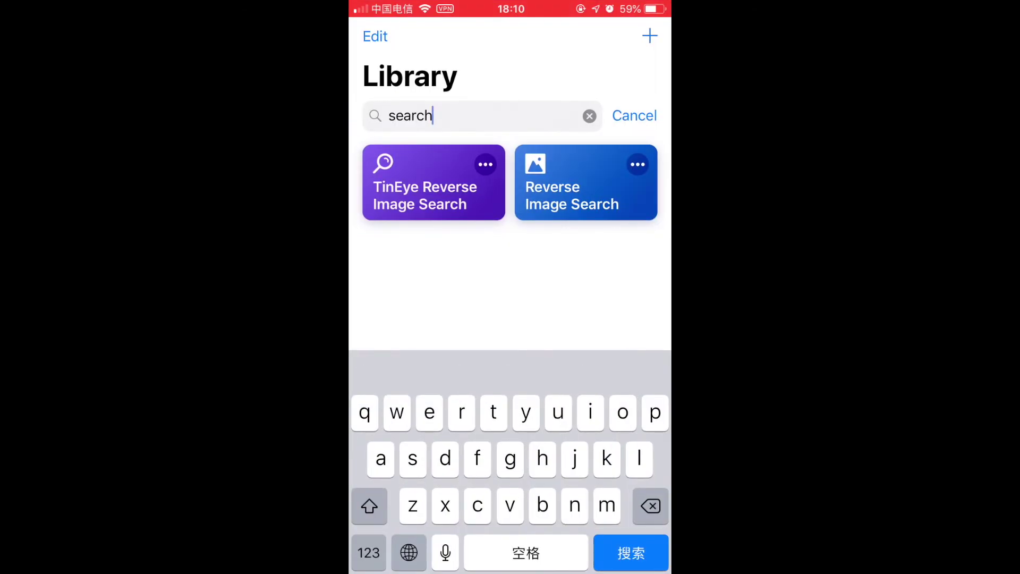
Run the TinEye Reverse Image Search shortcut on a photo picked from the Instagram album
click(434, 191)
click(510, 309)
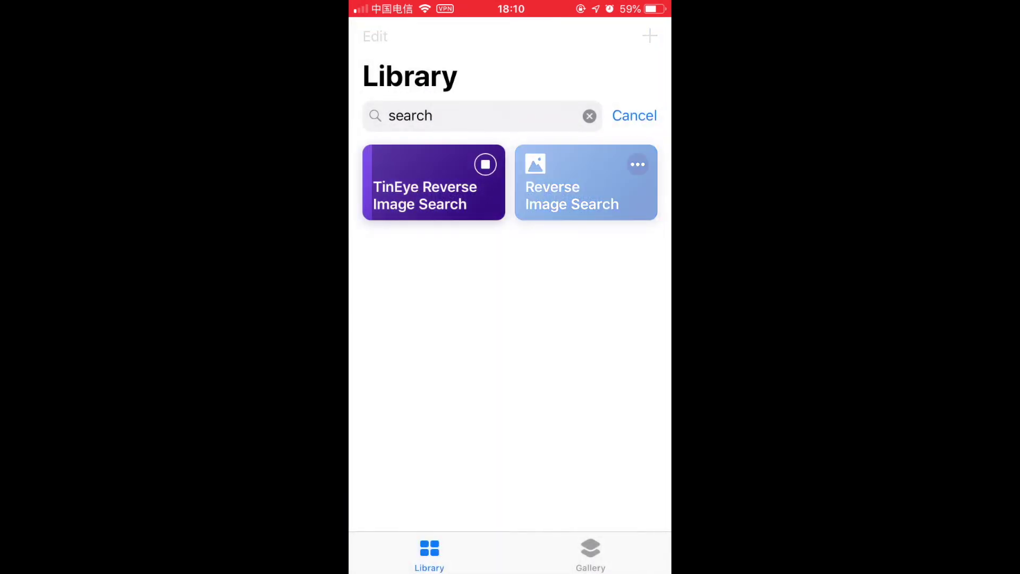
scroll(510, 319, down, 5)
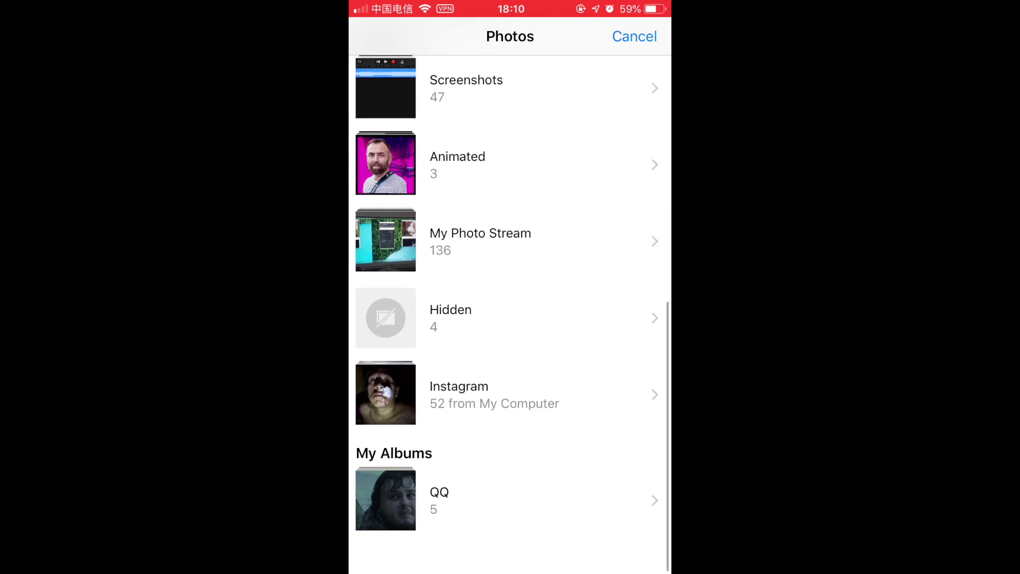
click(511, 411)
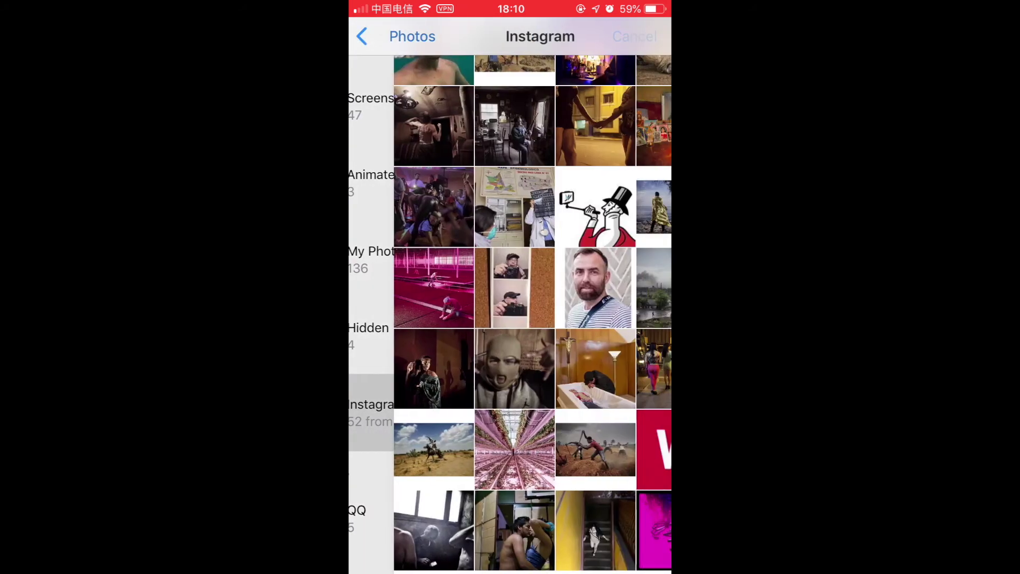
click(552, 288)
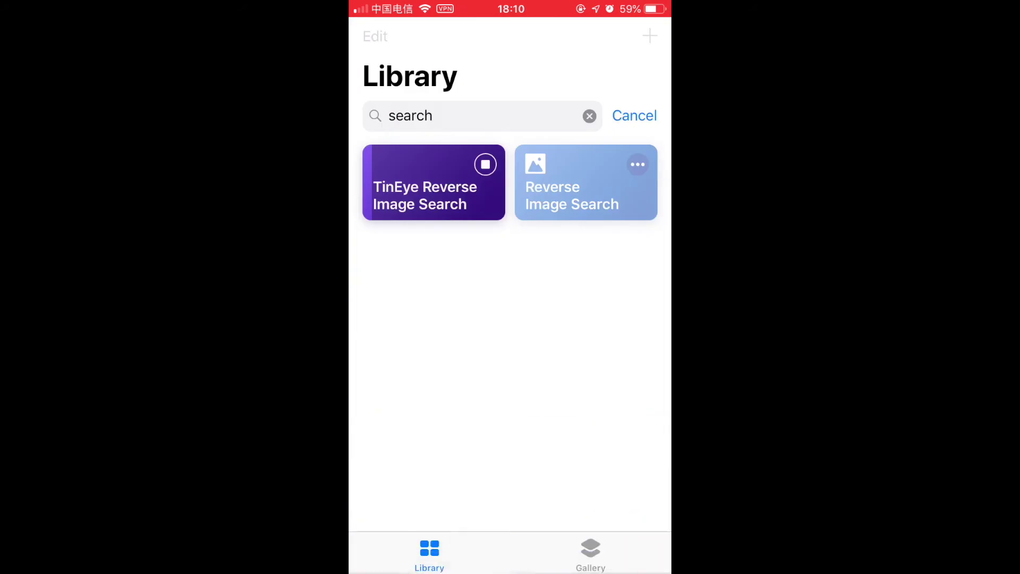